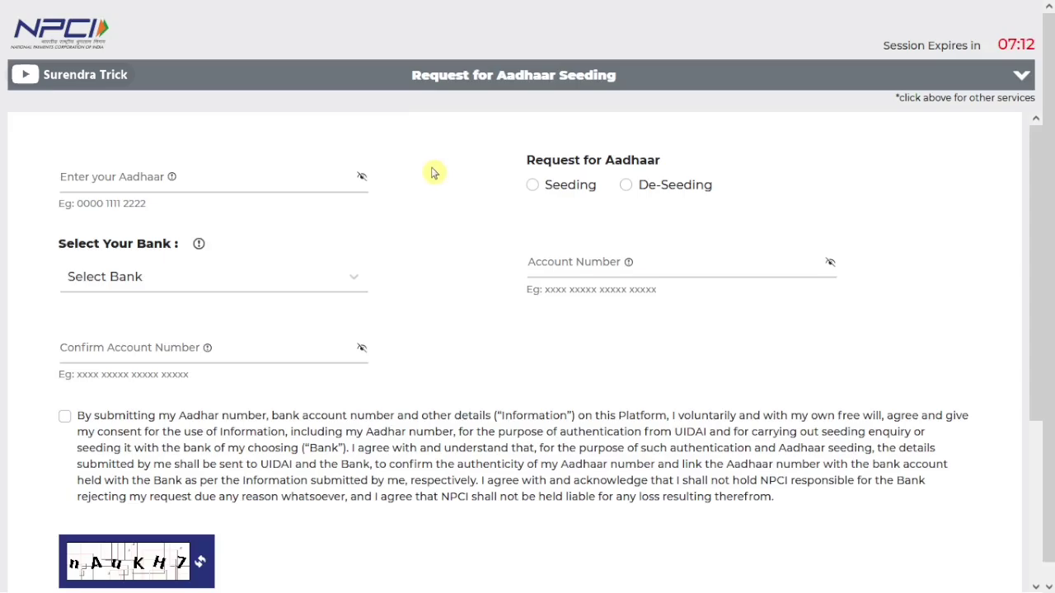
Switch to Get Aadhaar Mapped Status, enter the Aadhaar number and captcha, and request an OTP
left_click(524, 85)
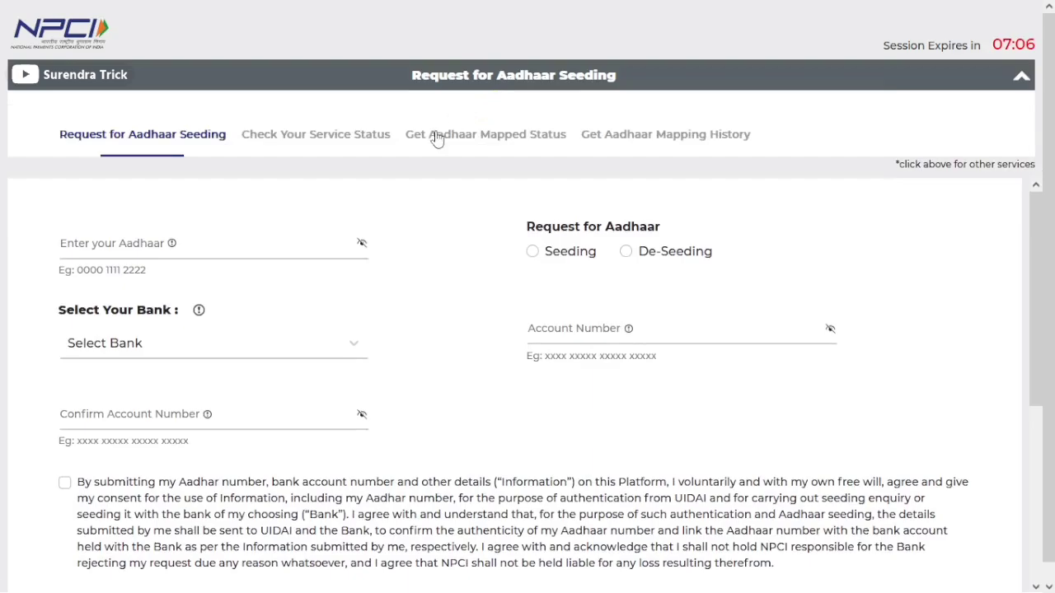
left_click(518, 140)
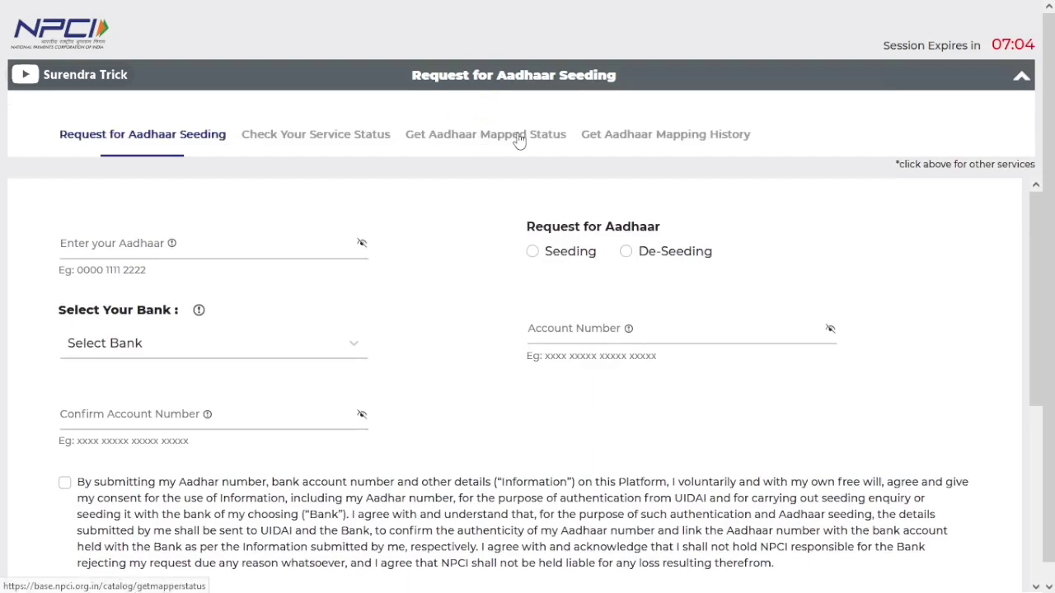
left_click(259, 174)
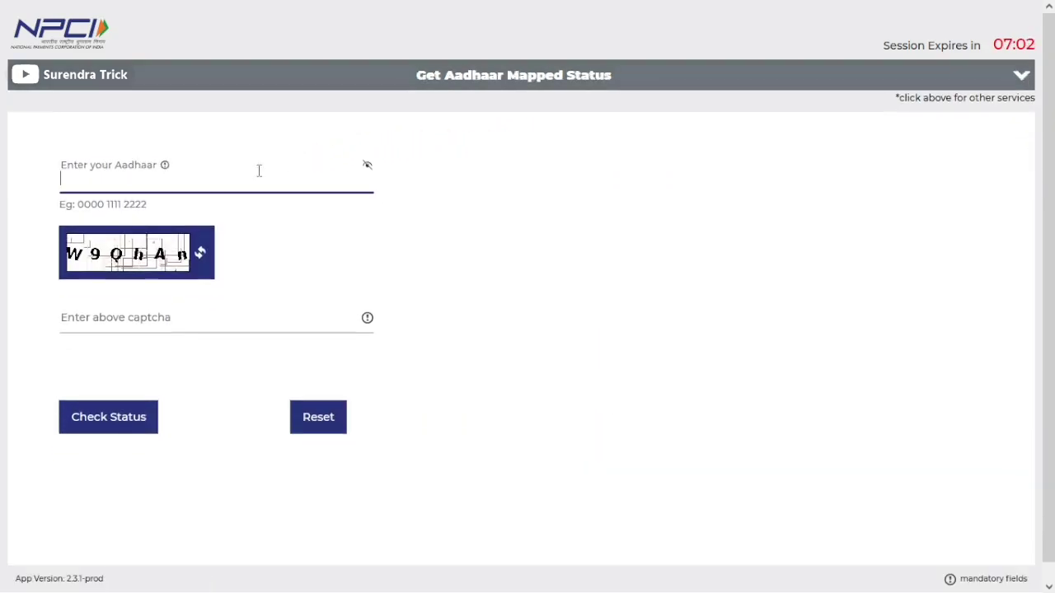
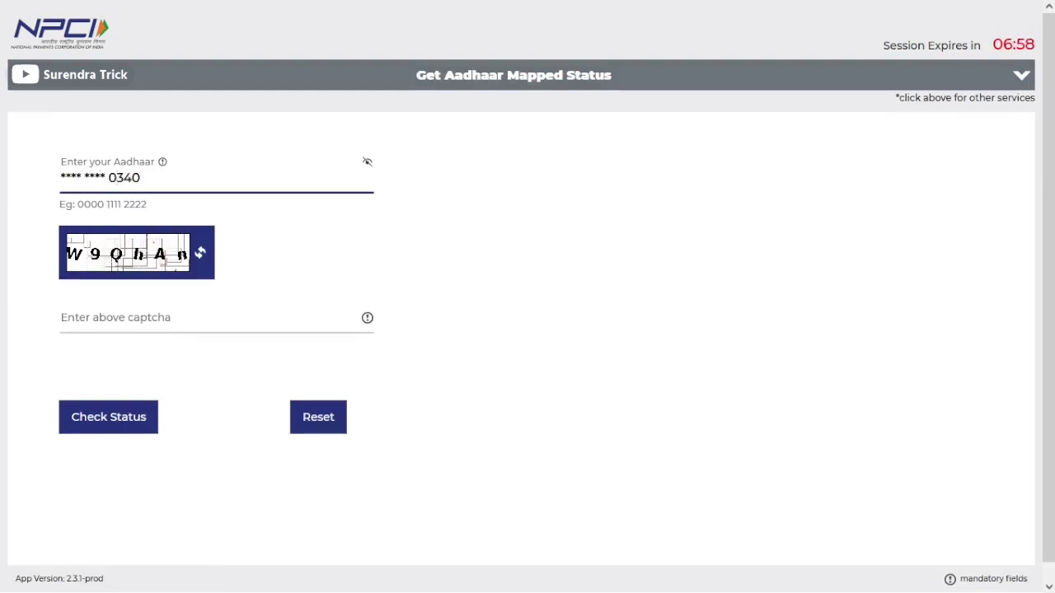
left_click(206, 317)
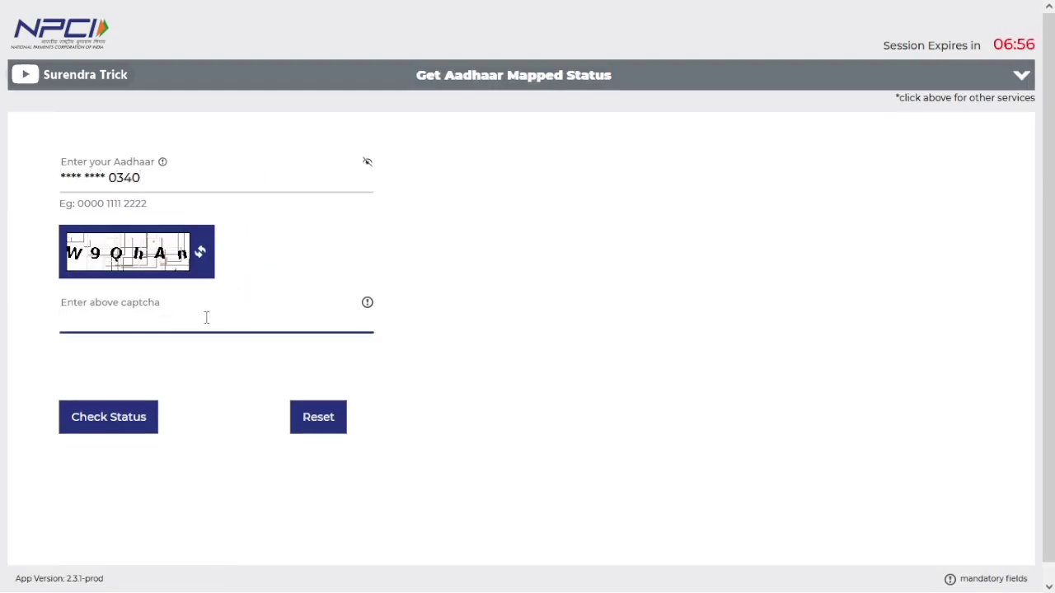
type("W9QhAn")
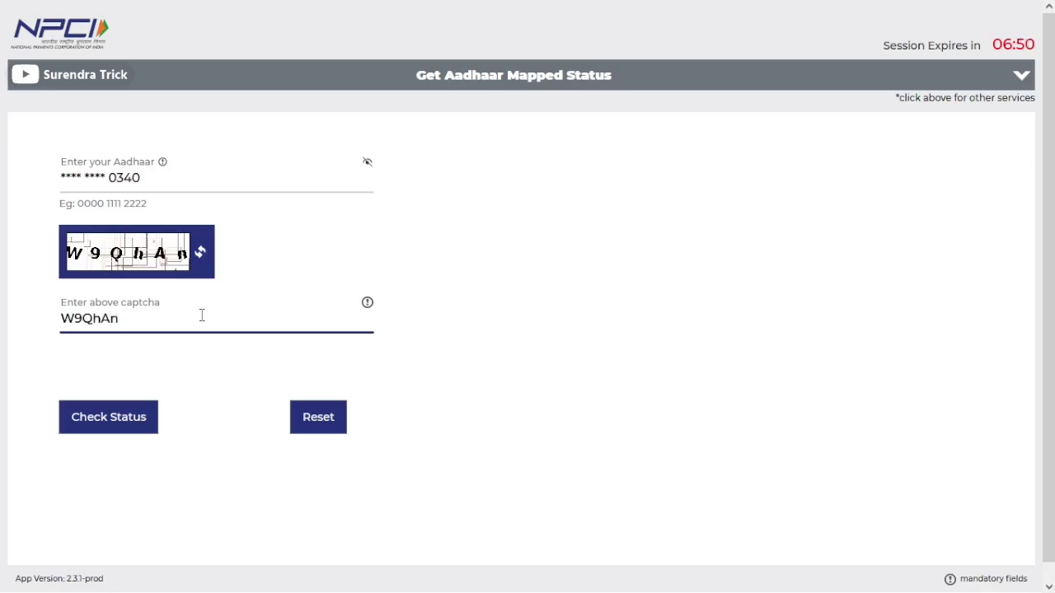
left_click(122, 427)
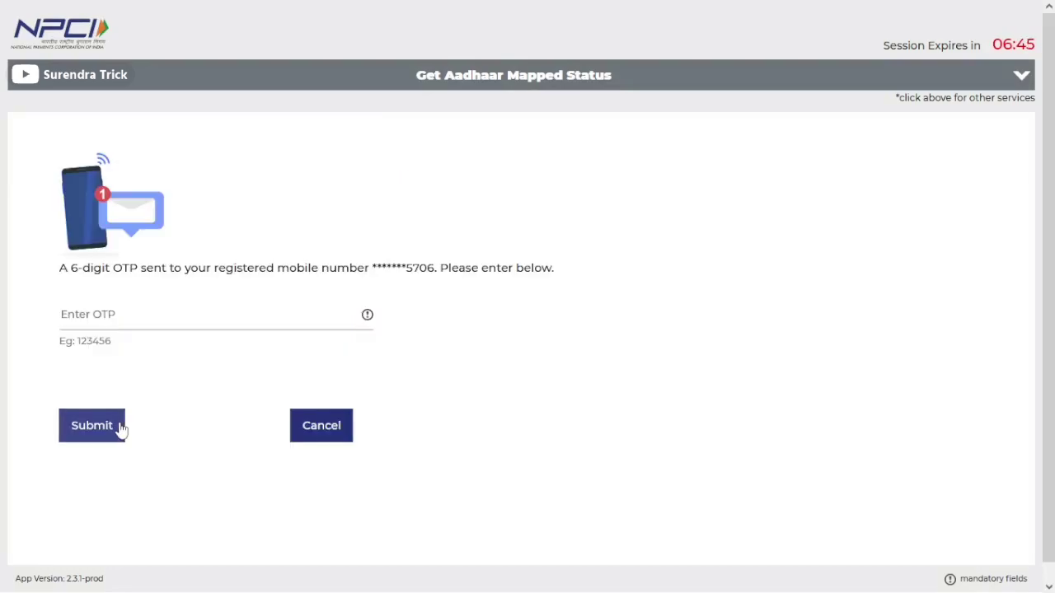
Enter the OTP and decline saving it, revealing Enabled for DBT status with BARODA UP BANK
left_click(113, 325)
key("Escape")
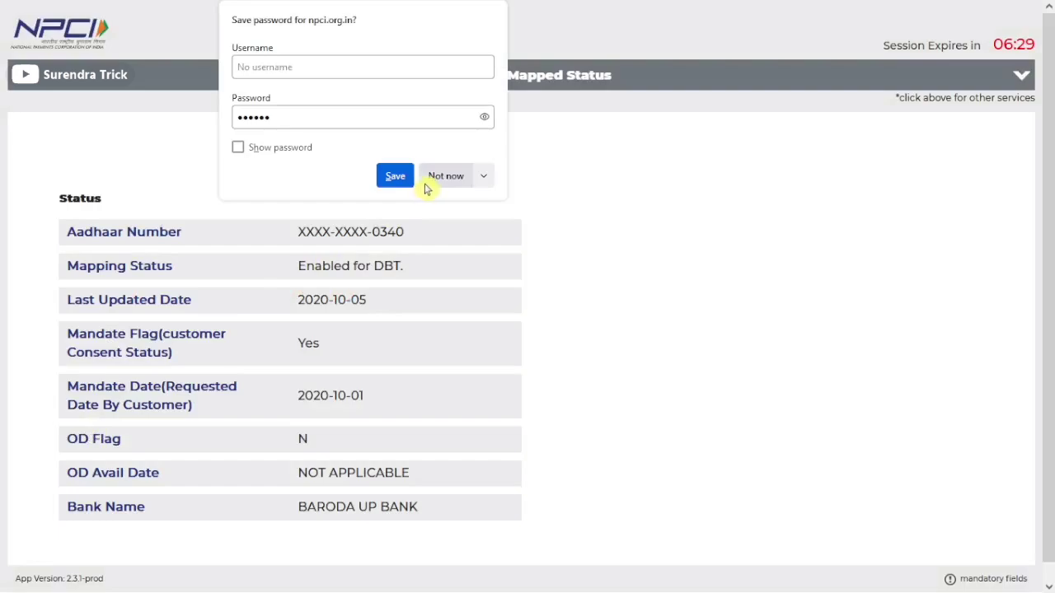
left_click(423, 182)
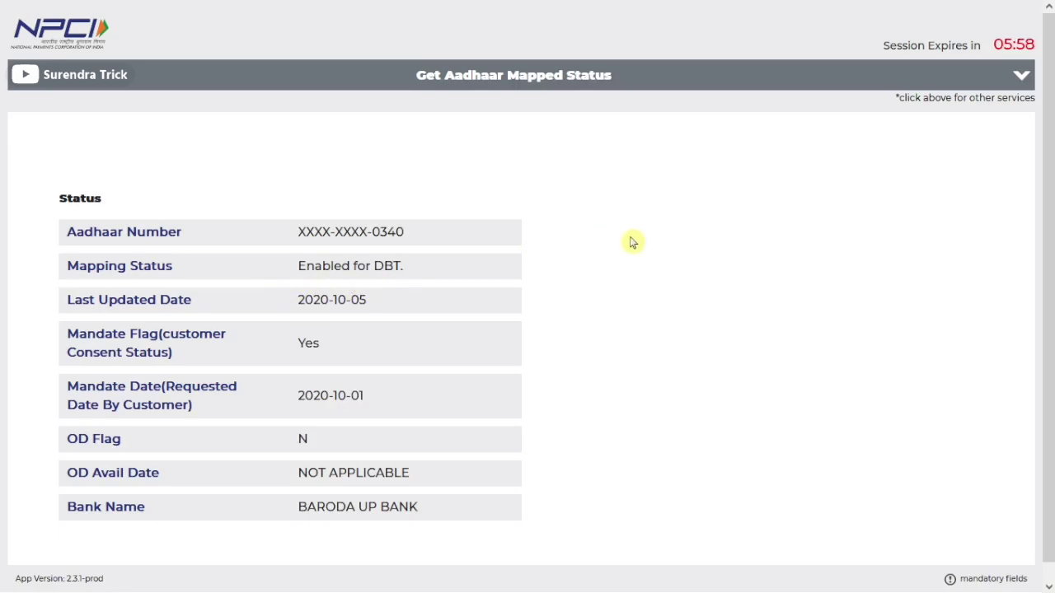
Open Request for Aadhaar Seeding, enter the Aadhaar number, and choose Seeding with Fresh Seeding
left_click(561, 79)
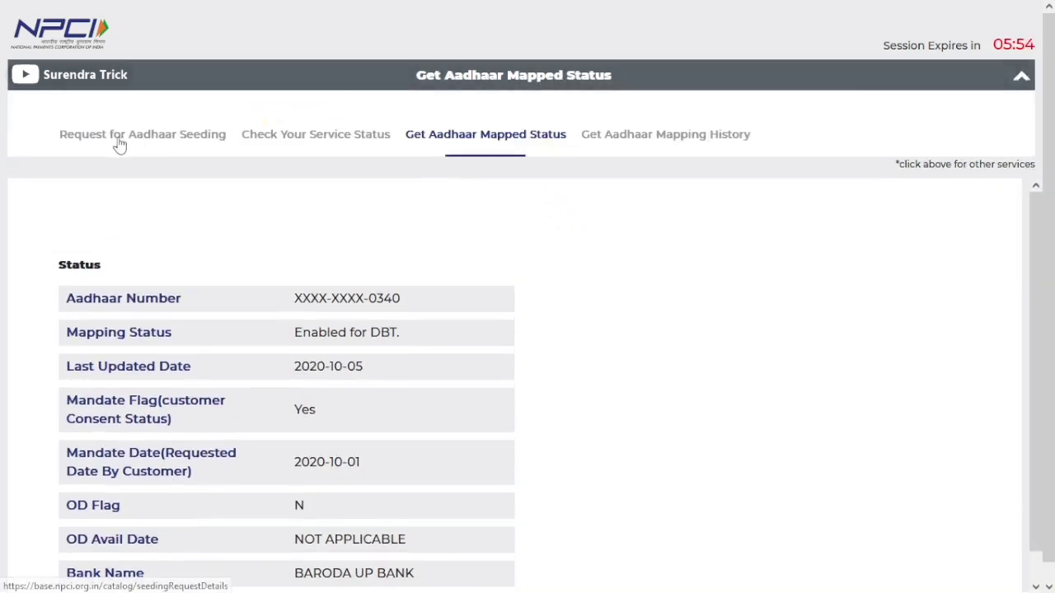
left_click(174, 145)
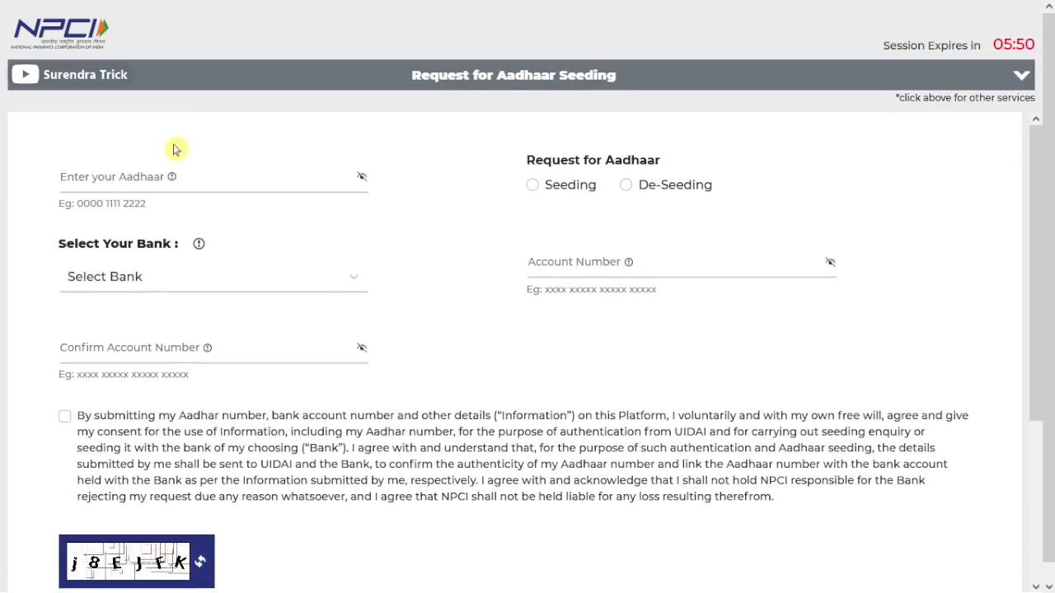
left_click(175, 176)
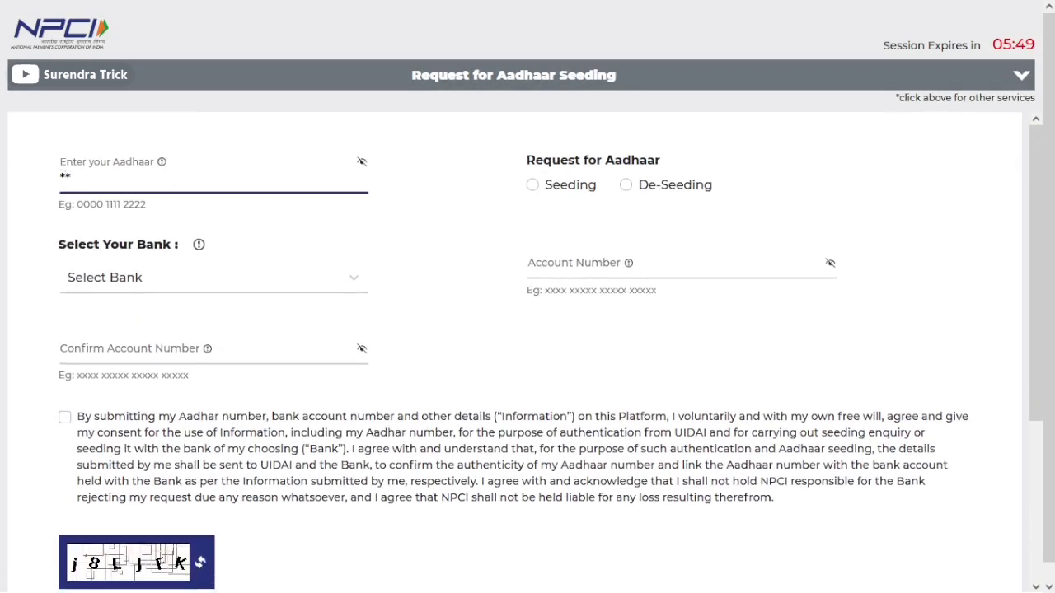
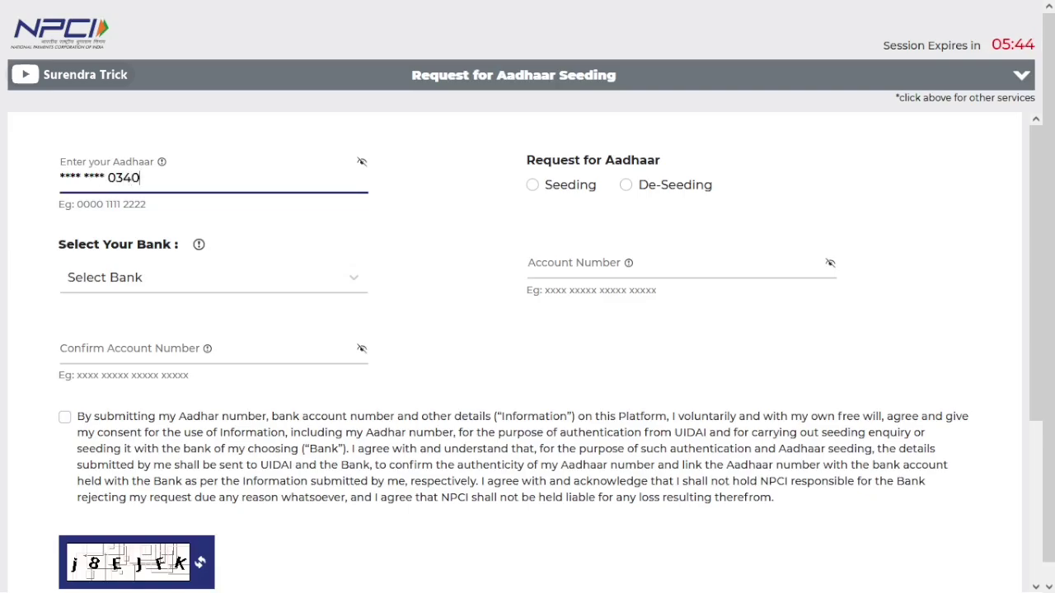
left_click(532, 188)
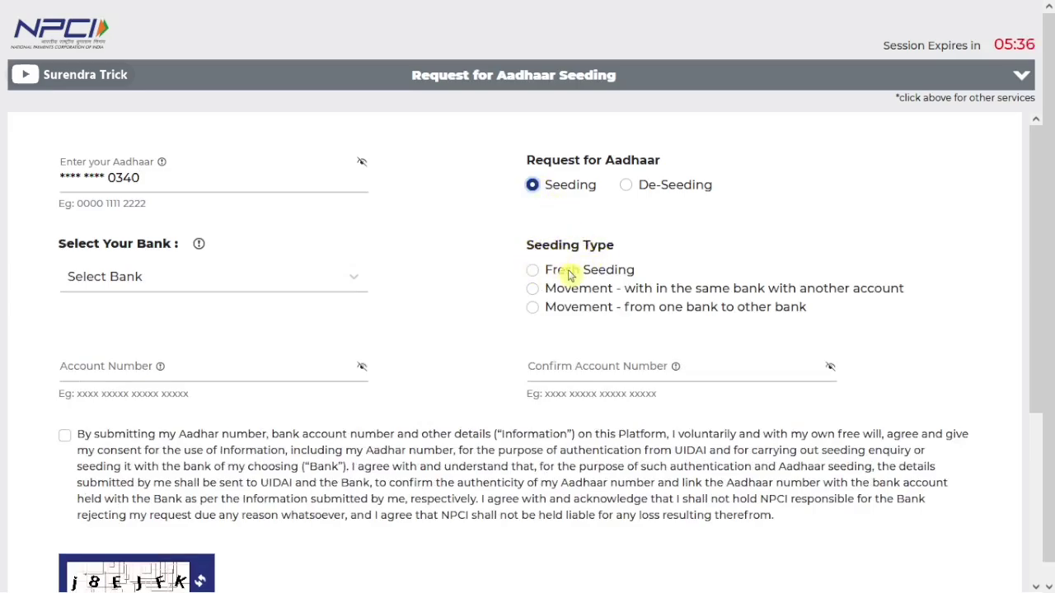
left_click(533, 276)
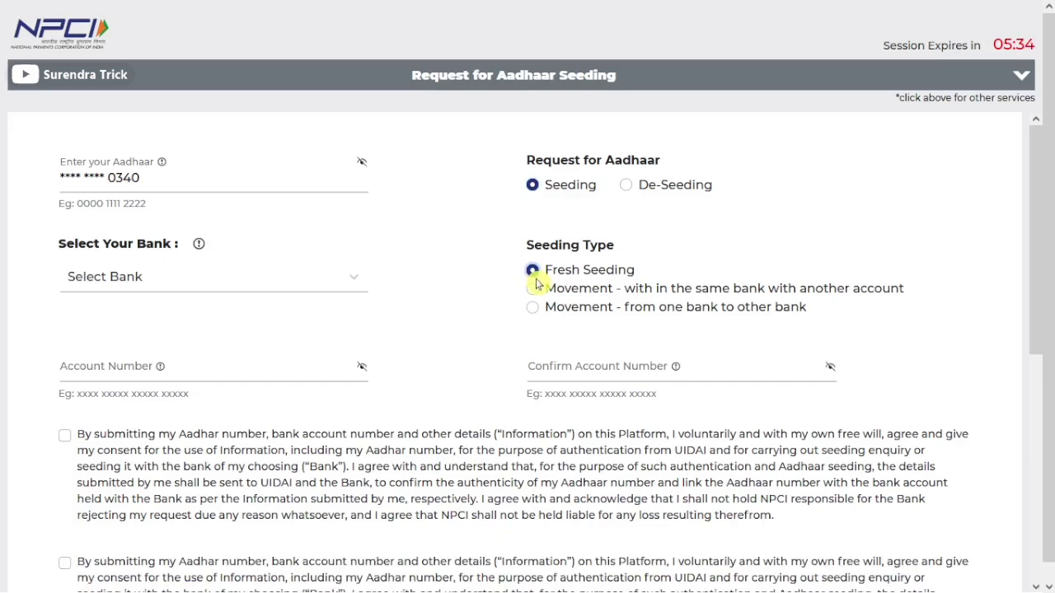
Select BANK OF BARODA as the bank and enter the bank account number
left_click(257, 289)
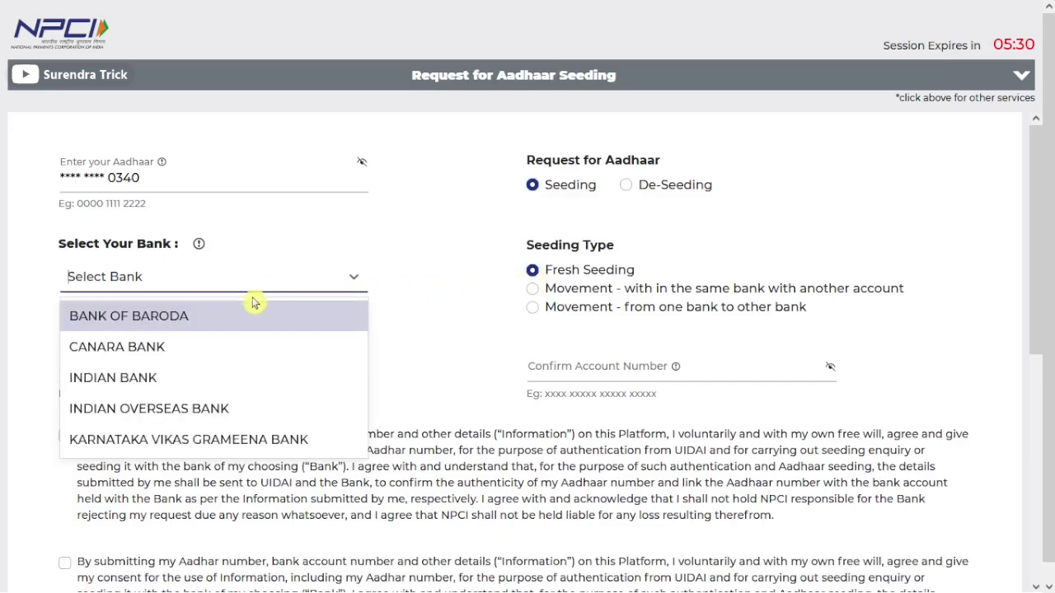
left_click(210, 322)
left_click(206, 366)
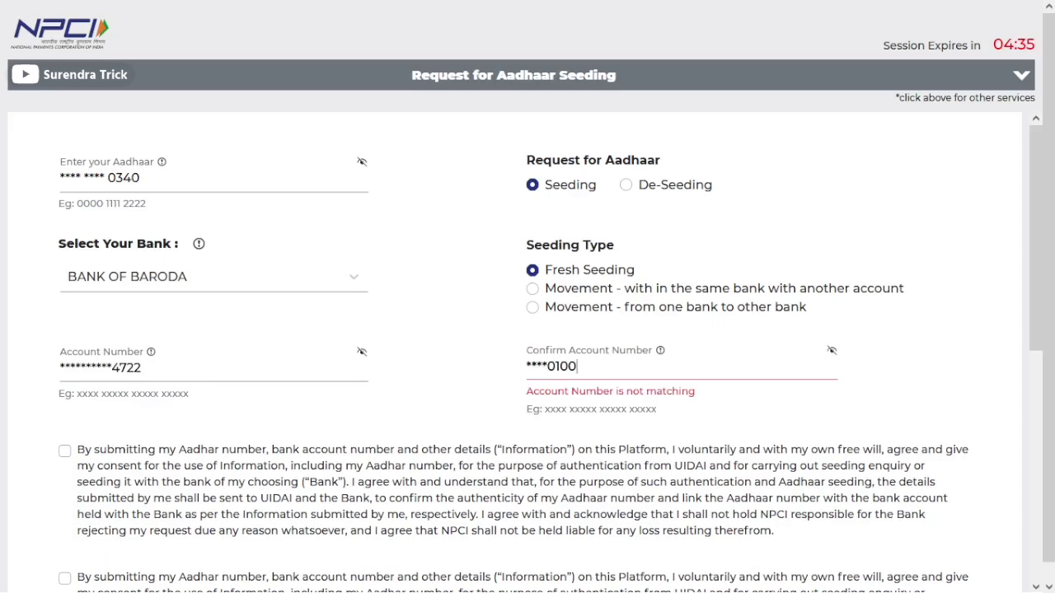
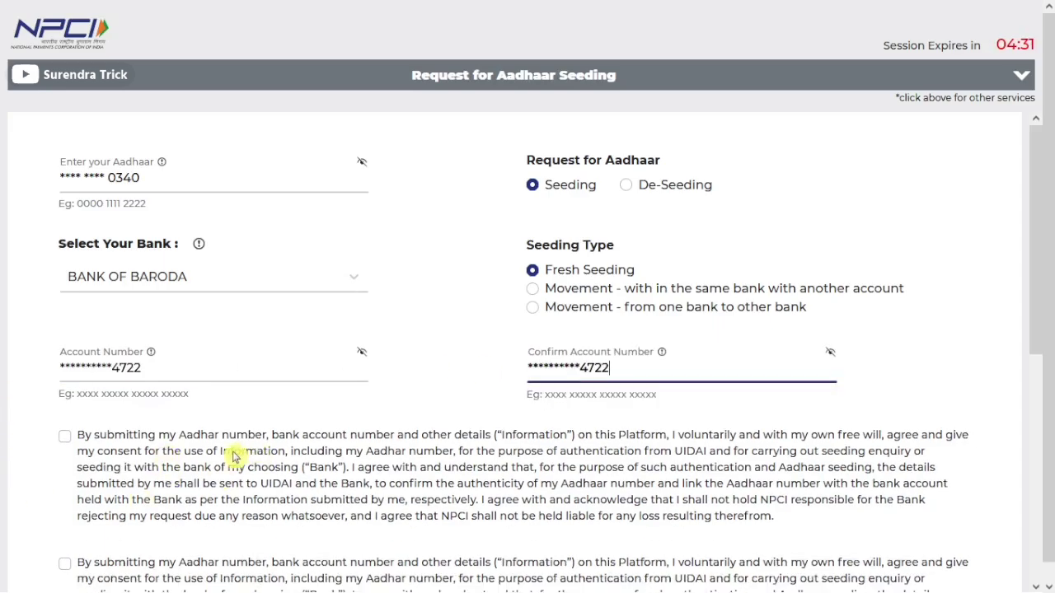
Accept both consent statements and fill in the captcha
left_click(65, 435)
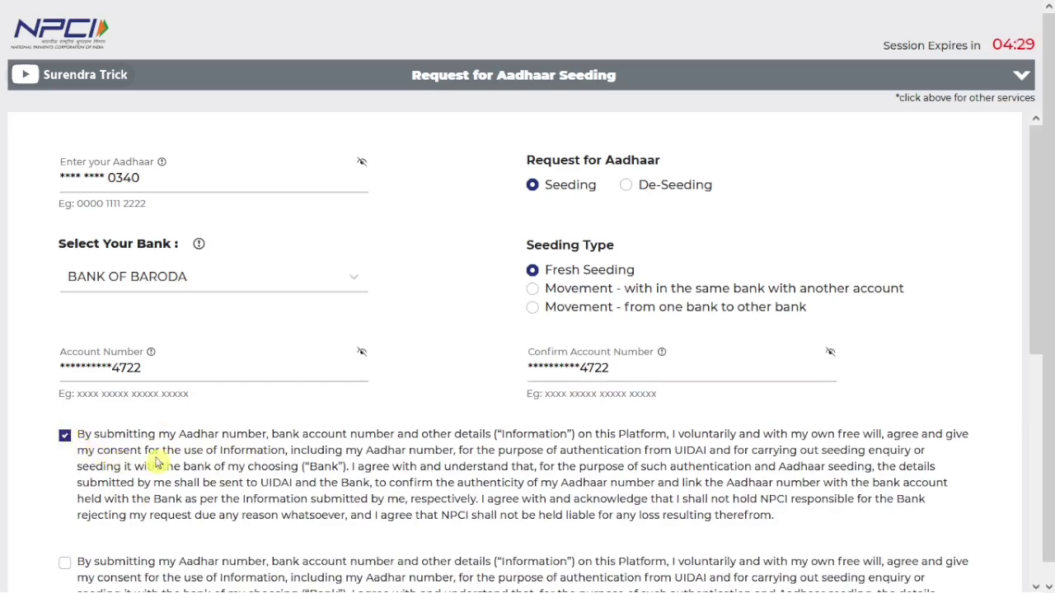
scroll(176, 454, "down", 3)
left_click(69, 325)
scroll(68, 325, "down", 2)
left_click(206, 394)
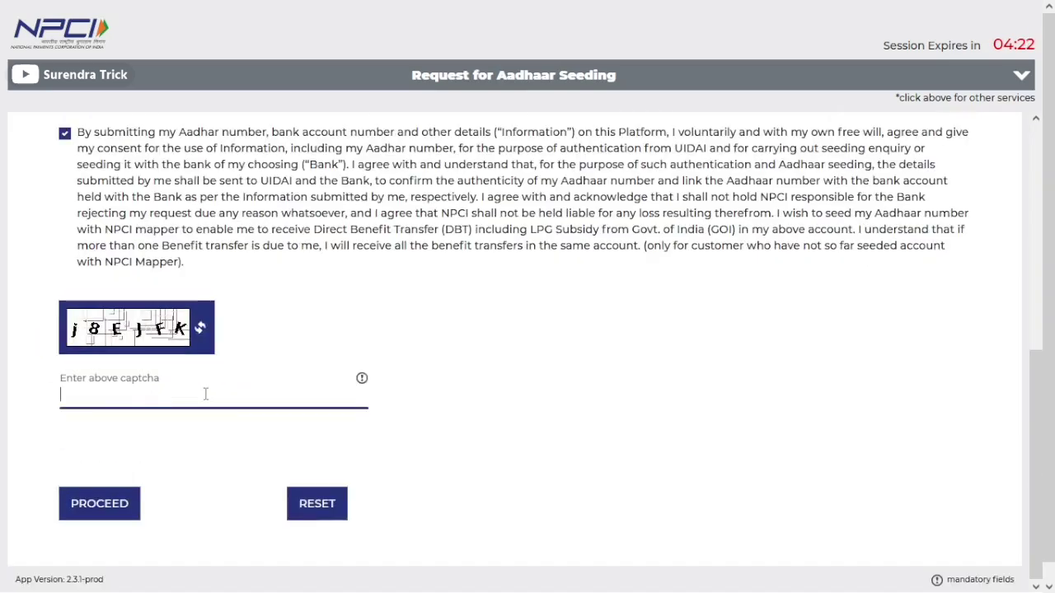
type("j")
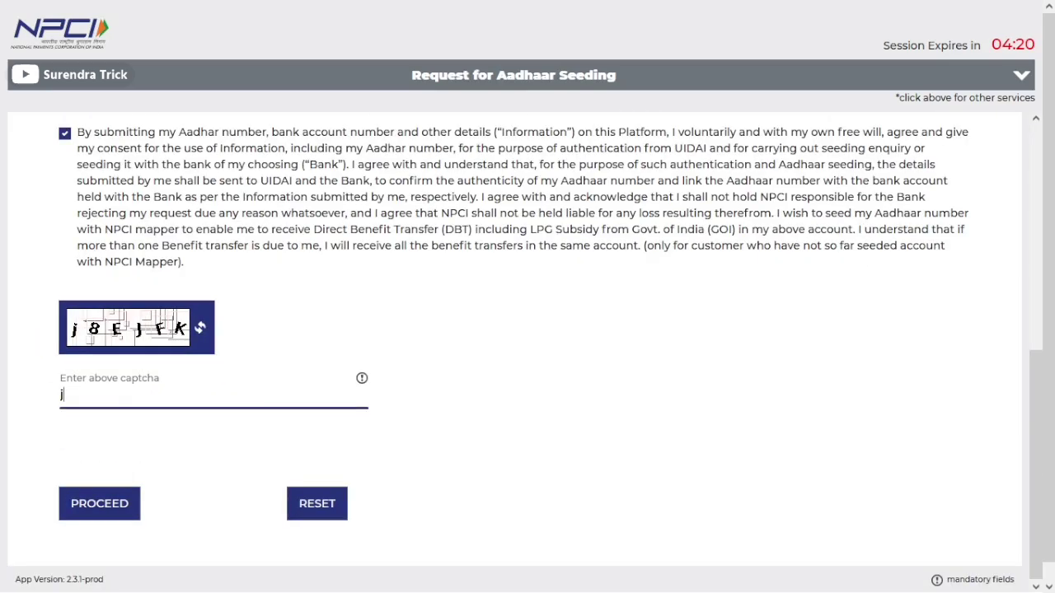
type("8EJF")
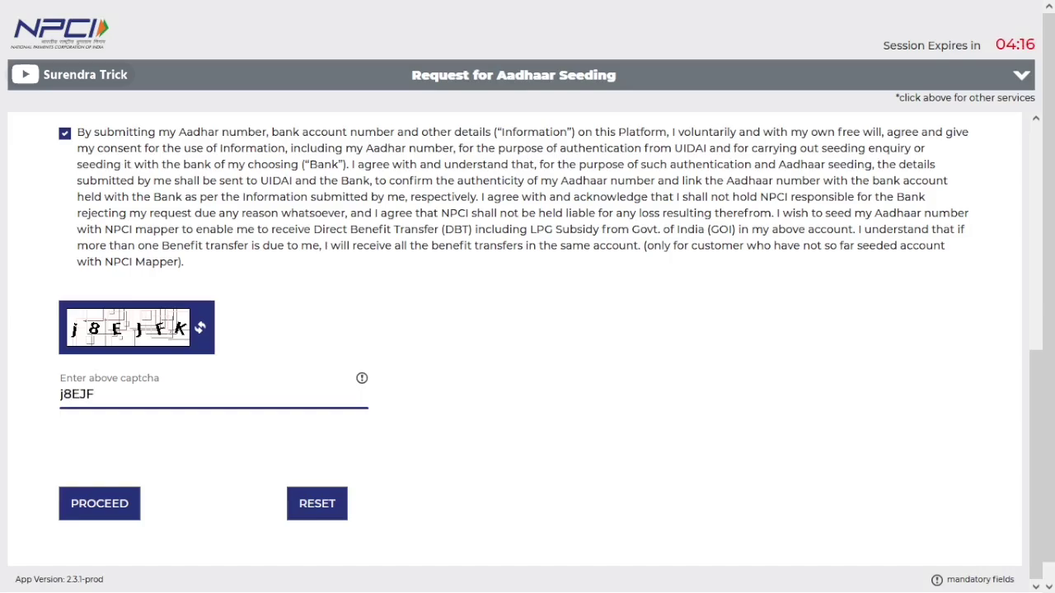
type("K")
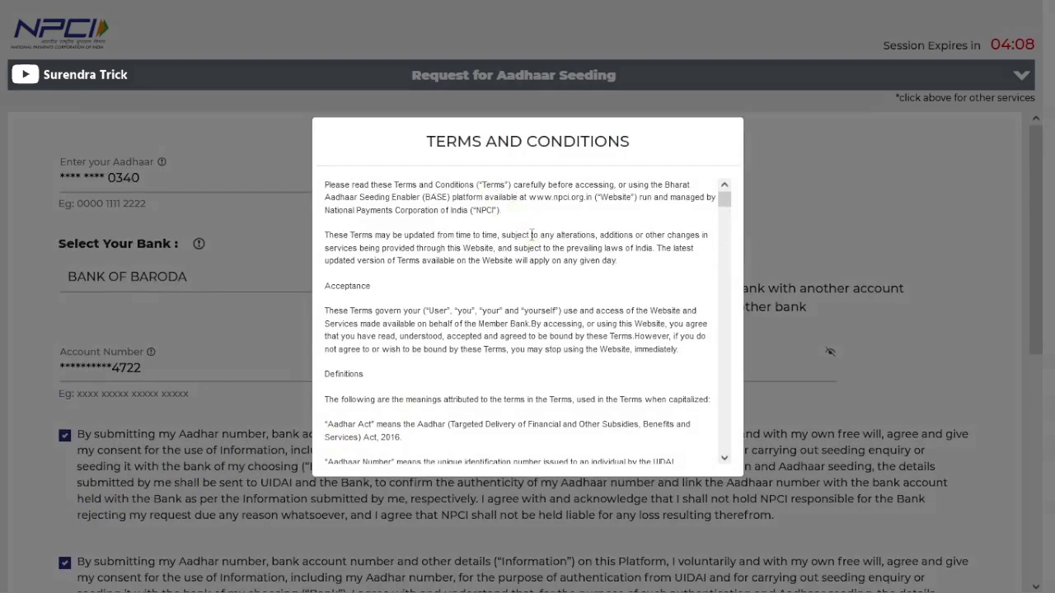
scroll(531, 239, "down", 7)
scroll(532, 248, "down", 8)
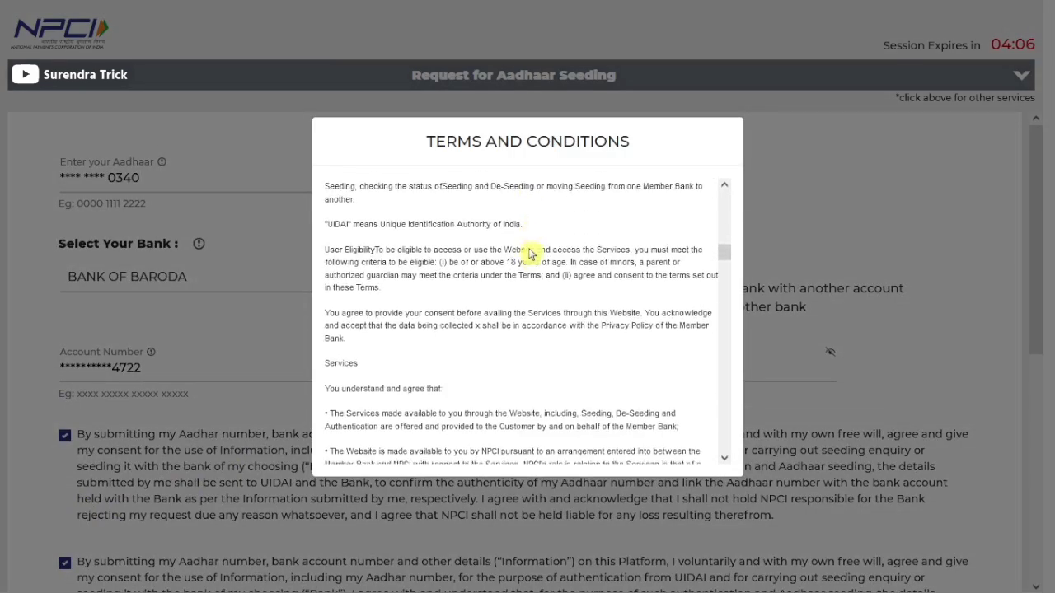